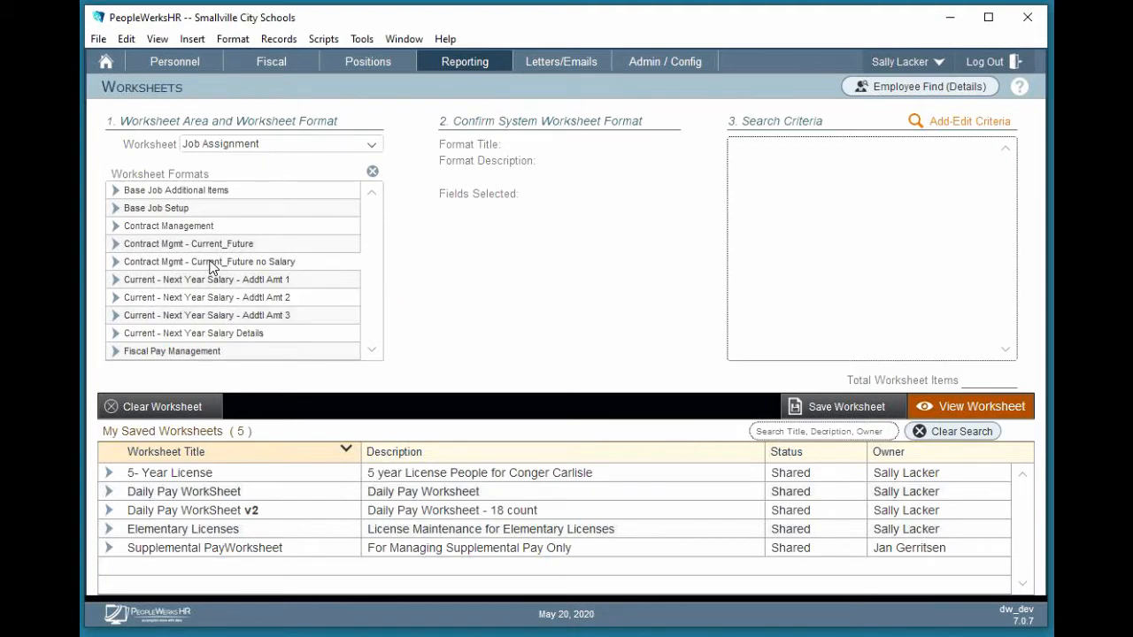
Choose the Contract Mgmt - Current_Future no Salary format and search for Active employees with Administrative classification and active contracts only
click(212, 265)
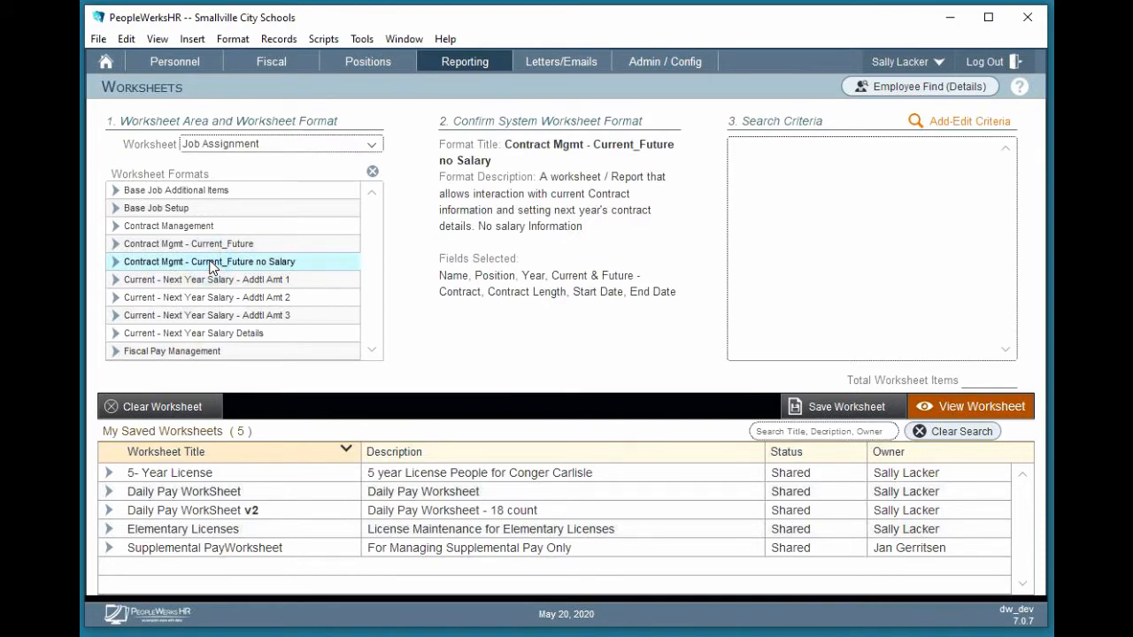
click(974, 125)
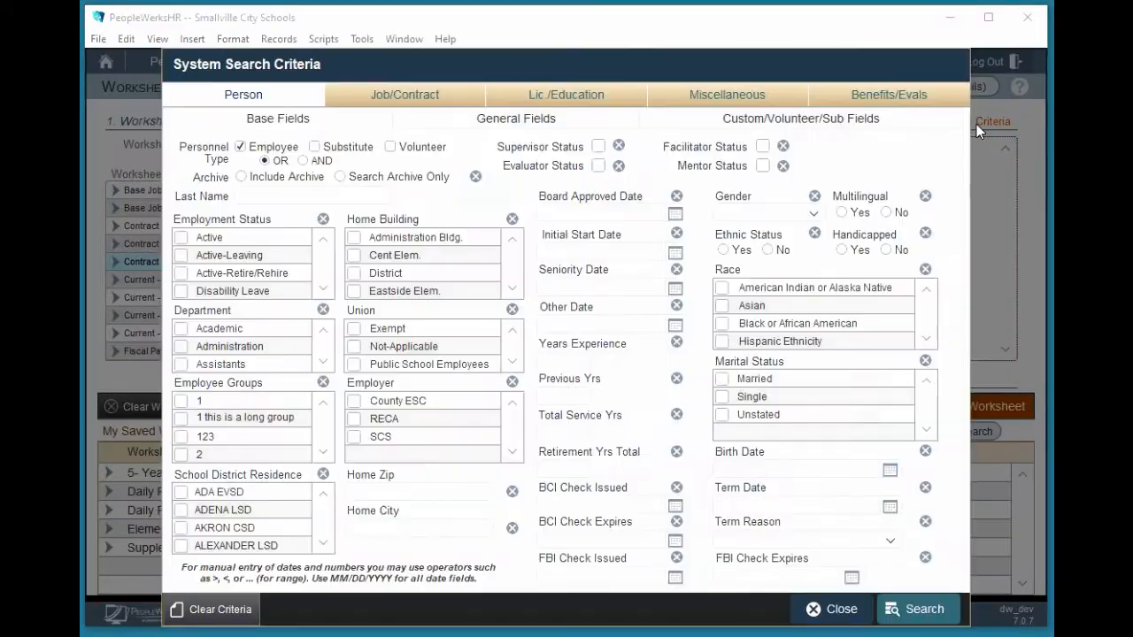
click(180, 239)
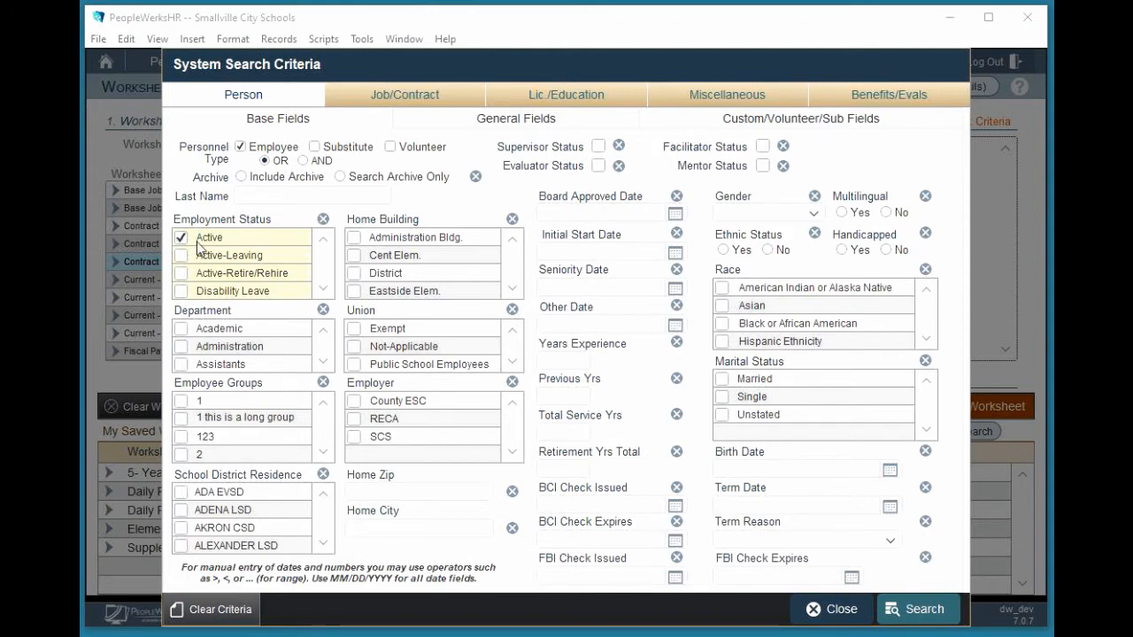
click(378, 96)
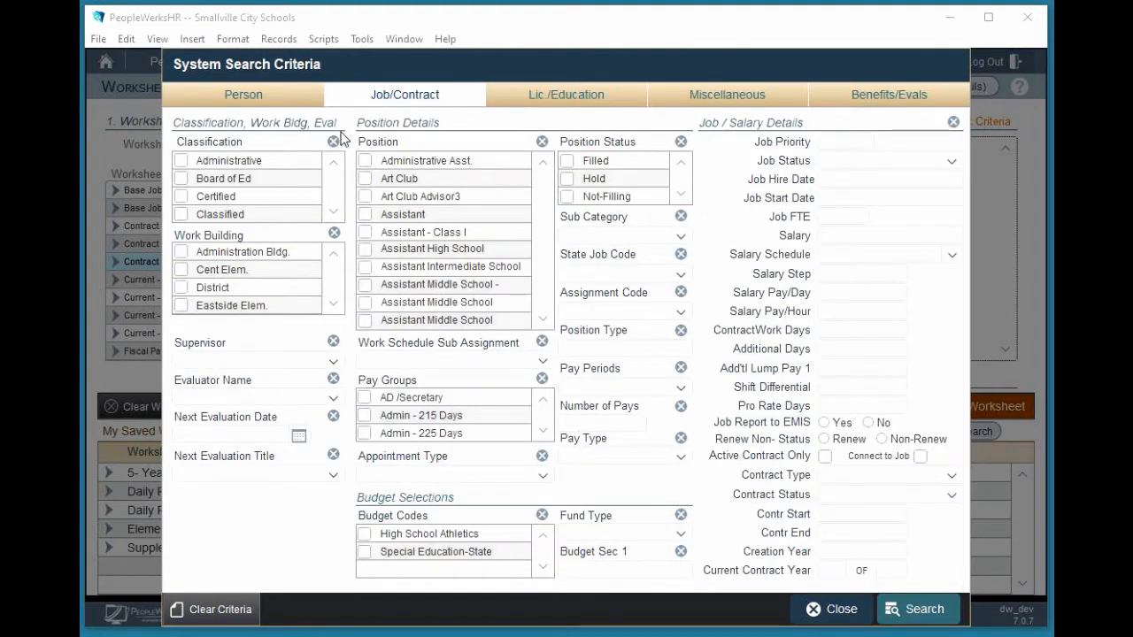
click(180, 161)
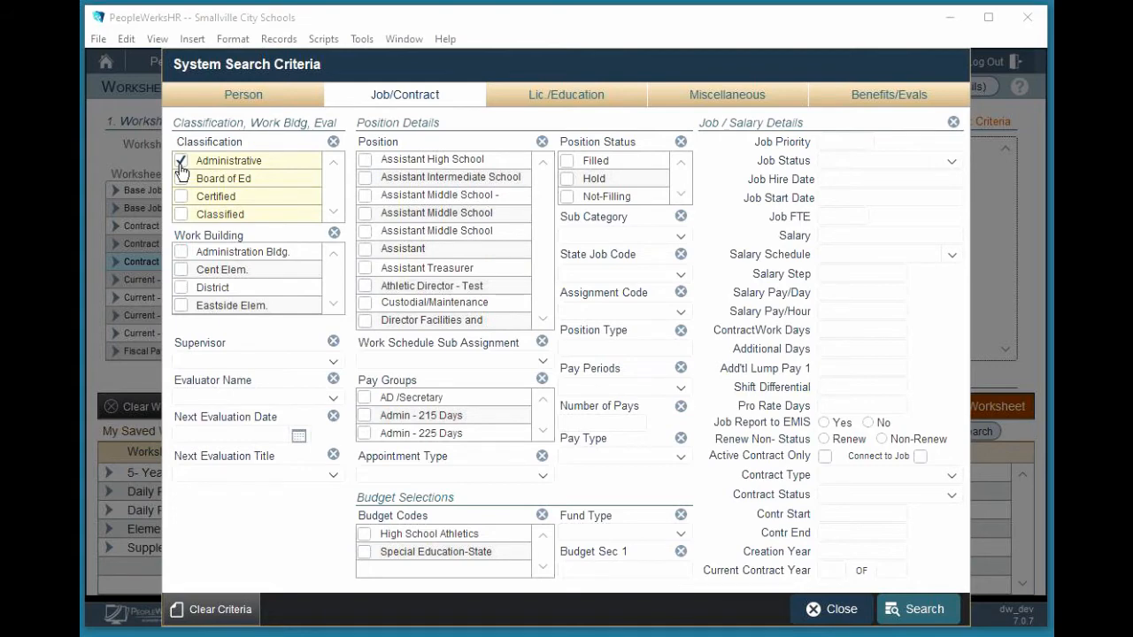
click(824, 456)
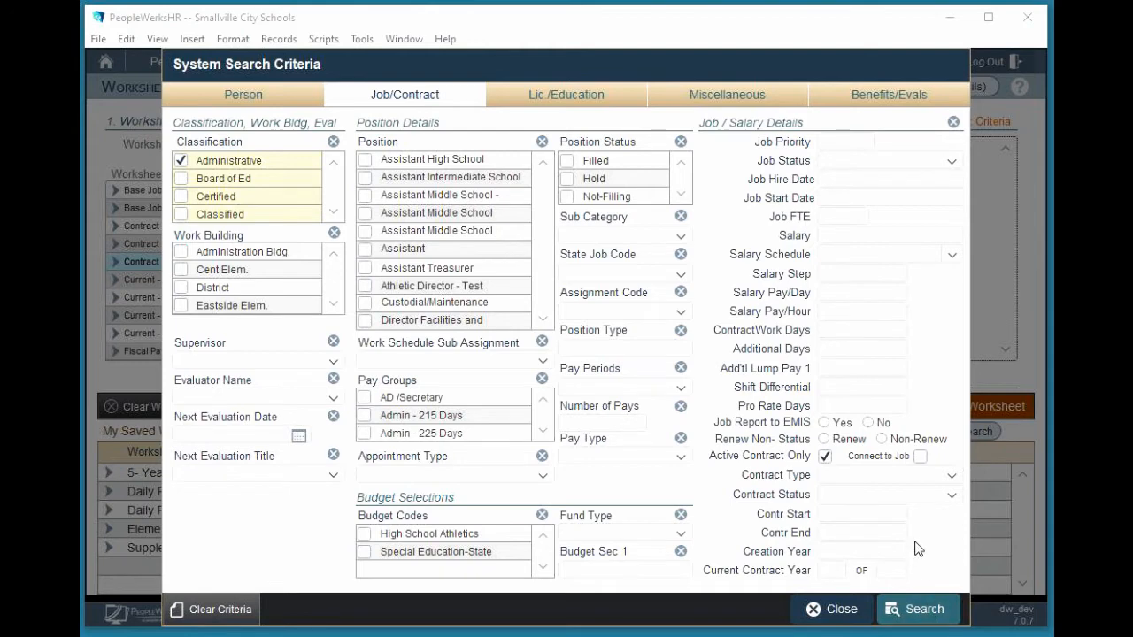
click(925, 609)
View the worksheet of active administrative contracts, and return to the worksheet setup
click(1011, 409)
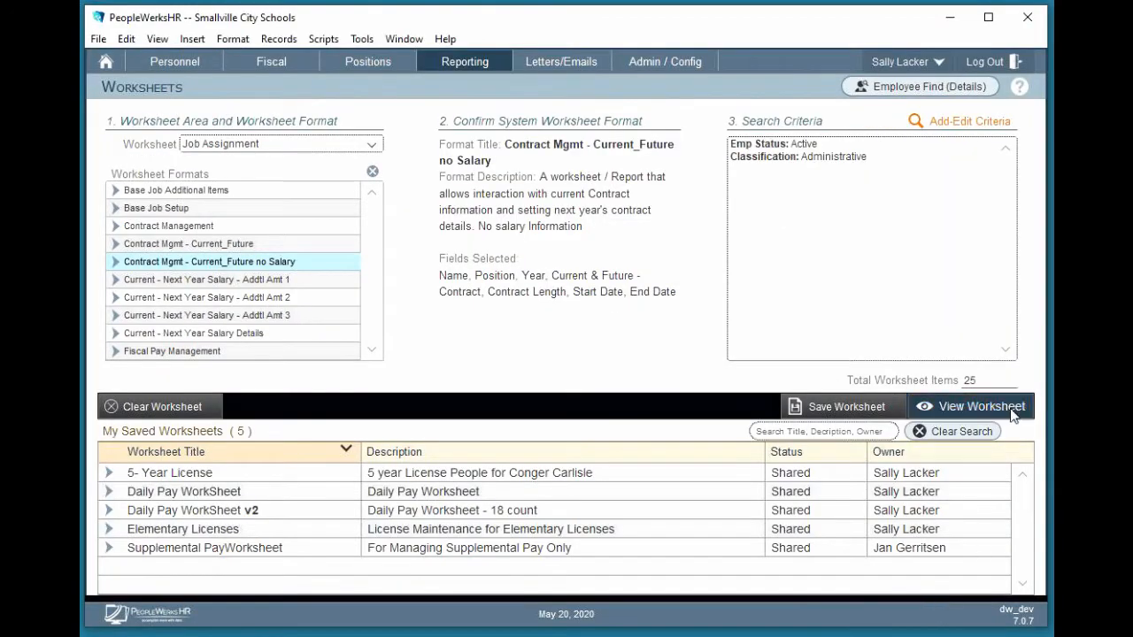
click(1000, 412)
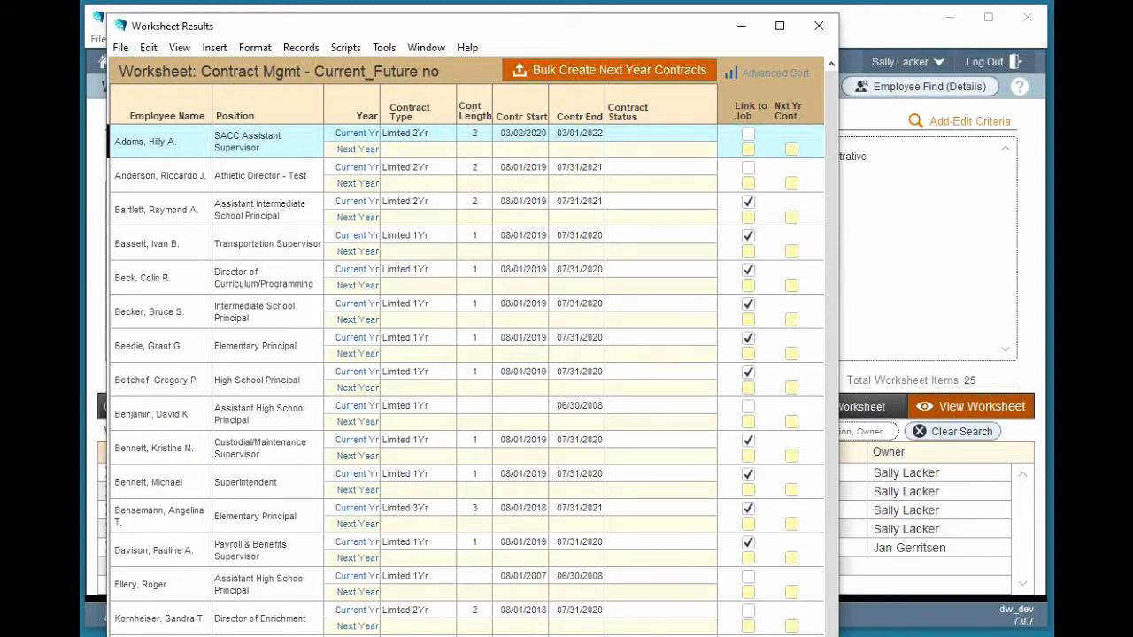
click(900, 284)
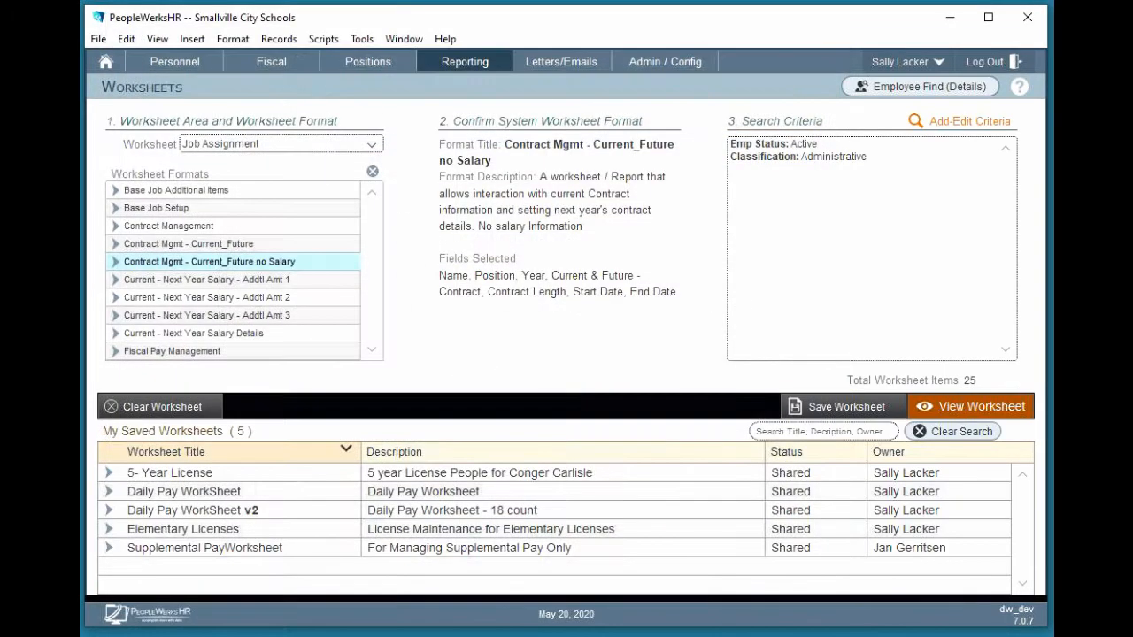
Add a contract end date of 7/31/2020 to the search criteria and rerun the search
click(964, 122)
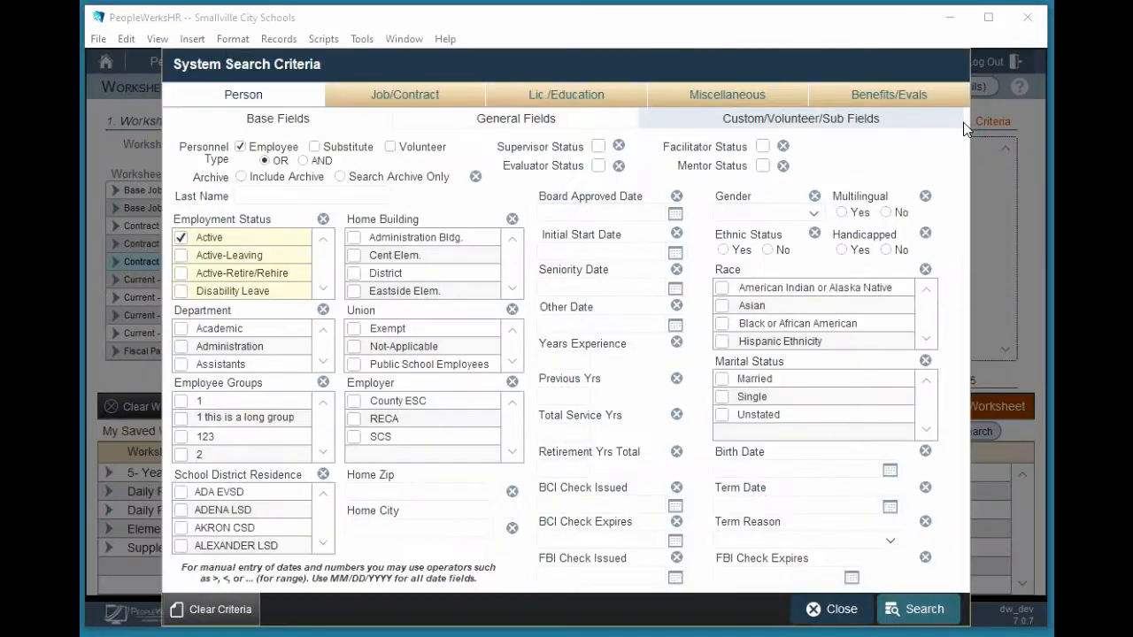
click(414, 96)
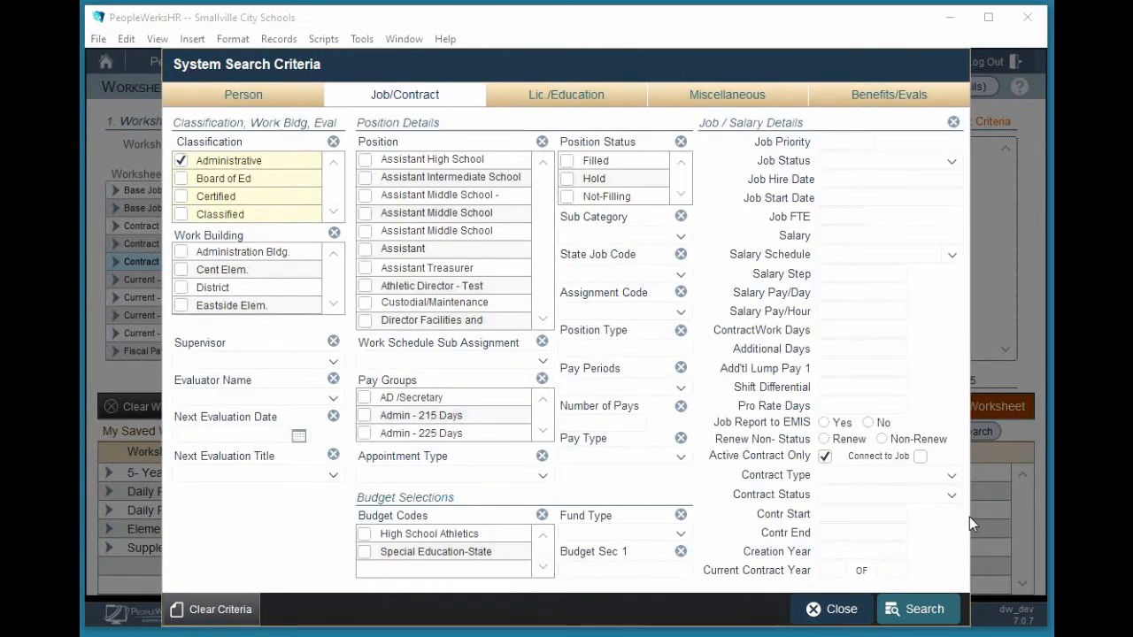
click(880, 532)
text(7/31/2019)
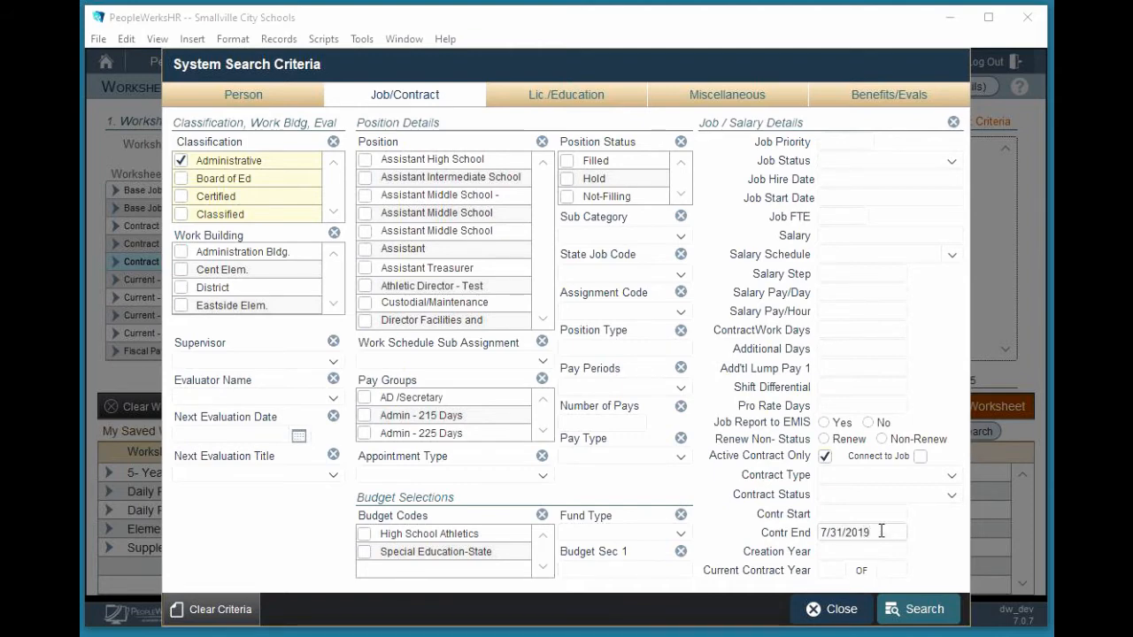
key(BackSpace)
key(BackSpace)
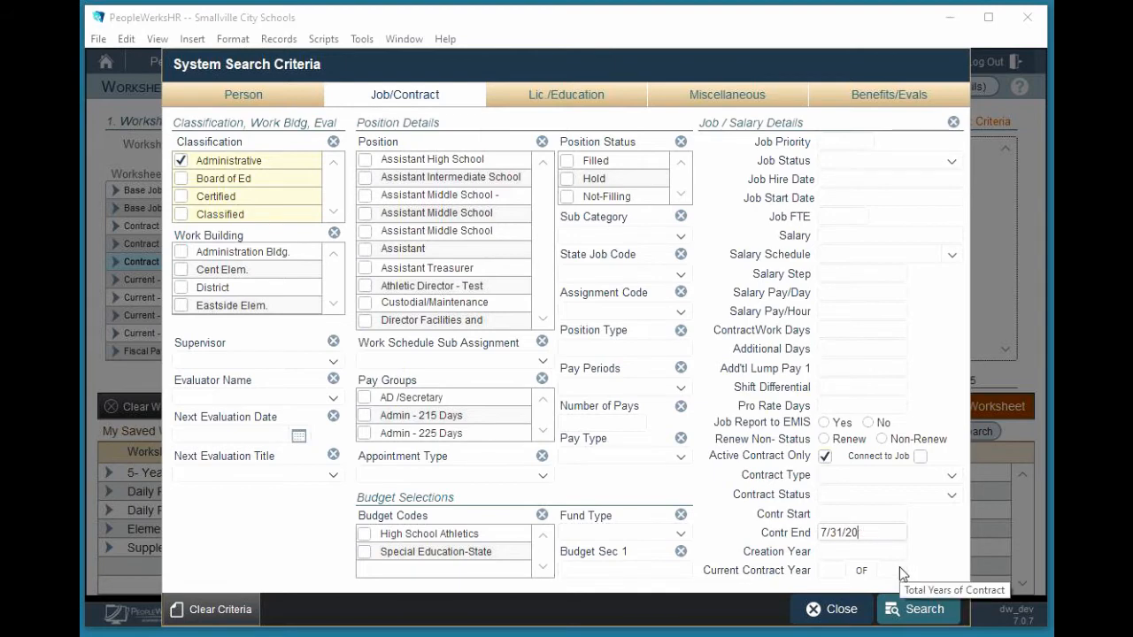
text(20)
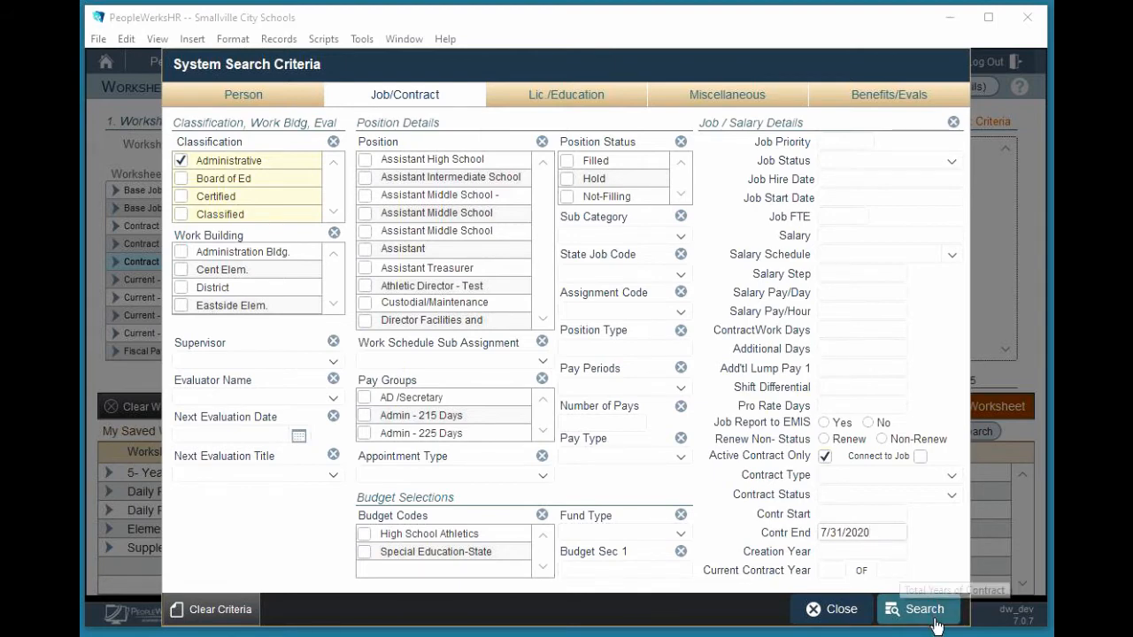
click(932, 611)
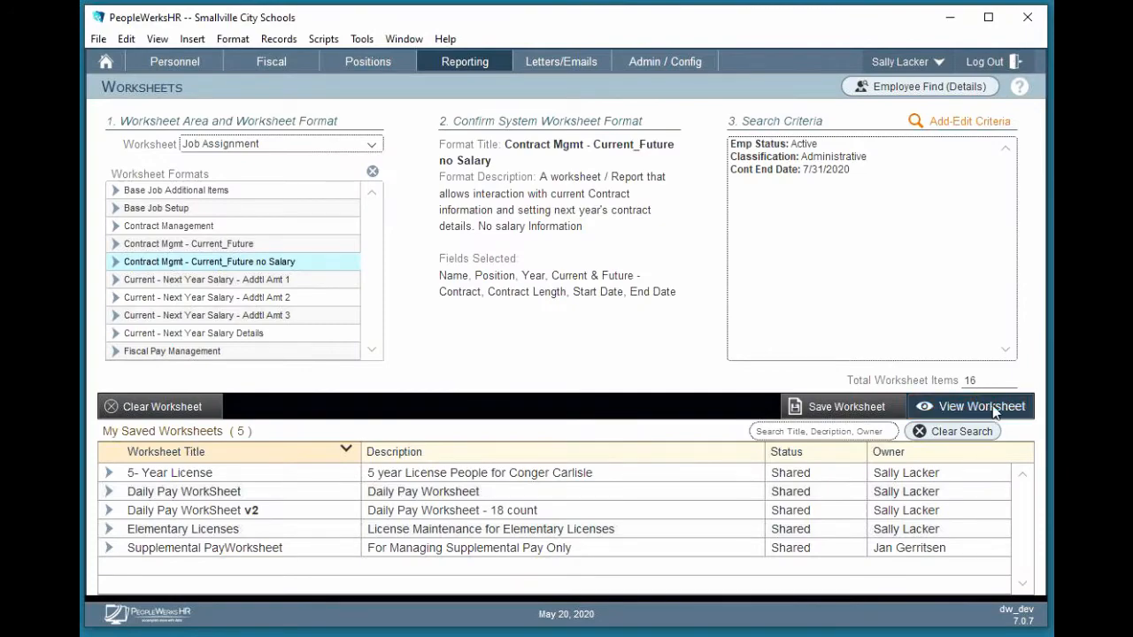
Review the worksheet results for contracts ending 7/31/2020, and return to the worksheet setup
click(985, 404)
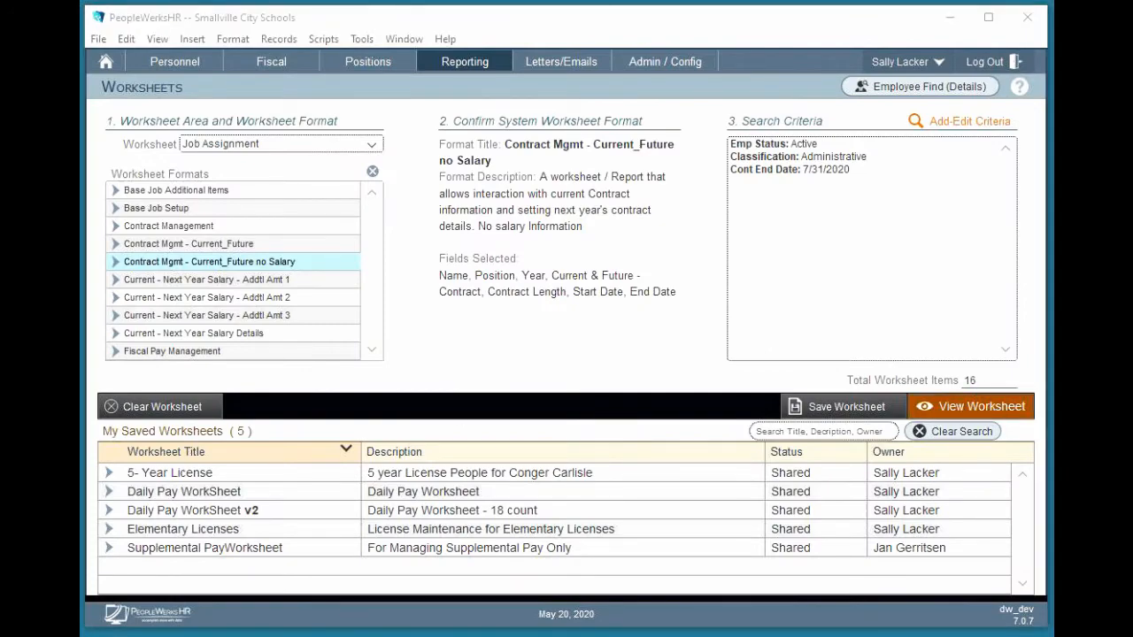
drag(602, 217, 509, 25)
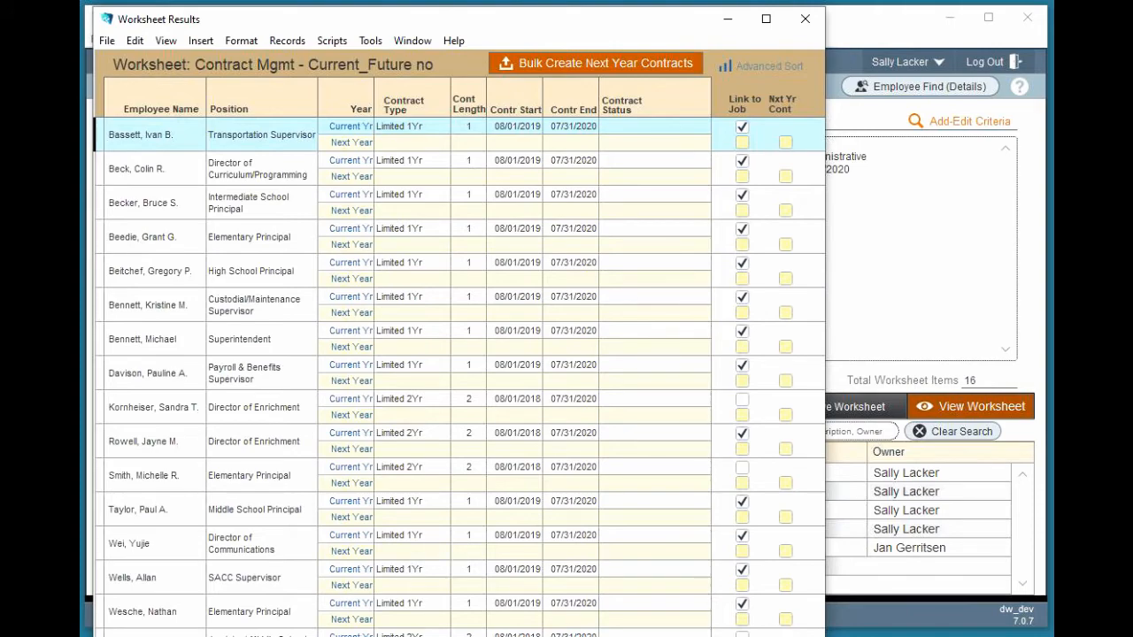
click(932, 526)
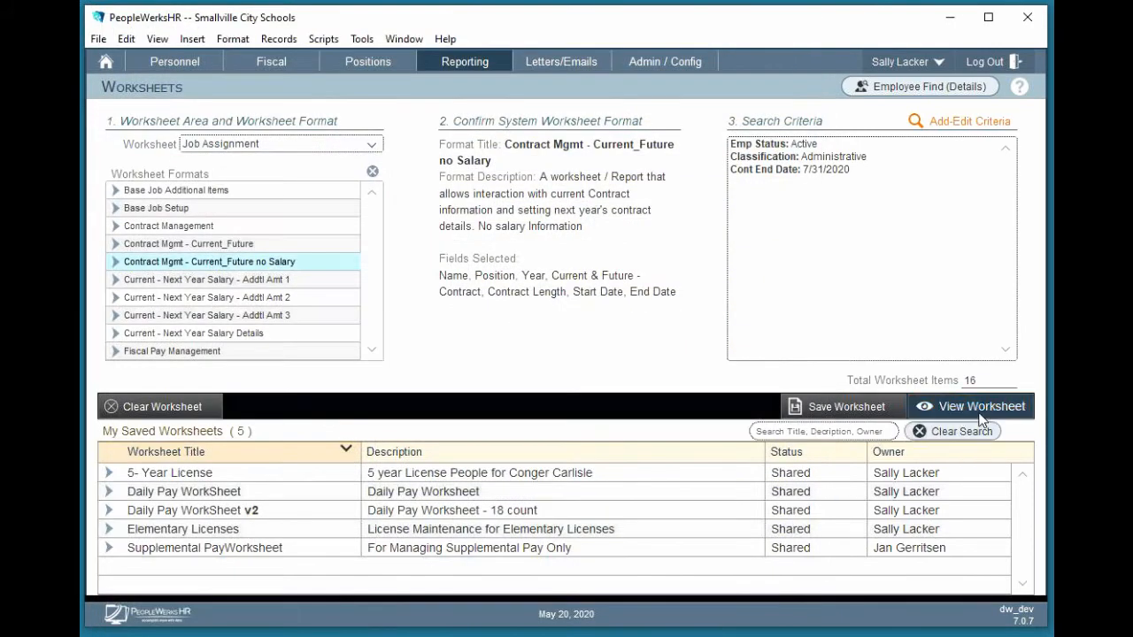
Add the Limited 1Yr contract type to the search criteria and rerun the search
click(949, 119)
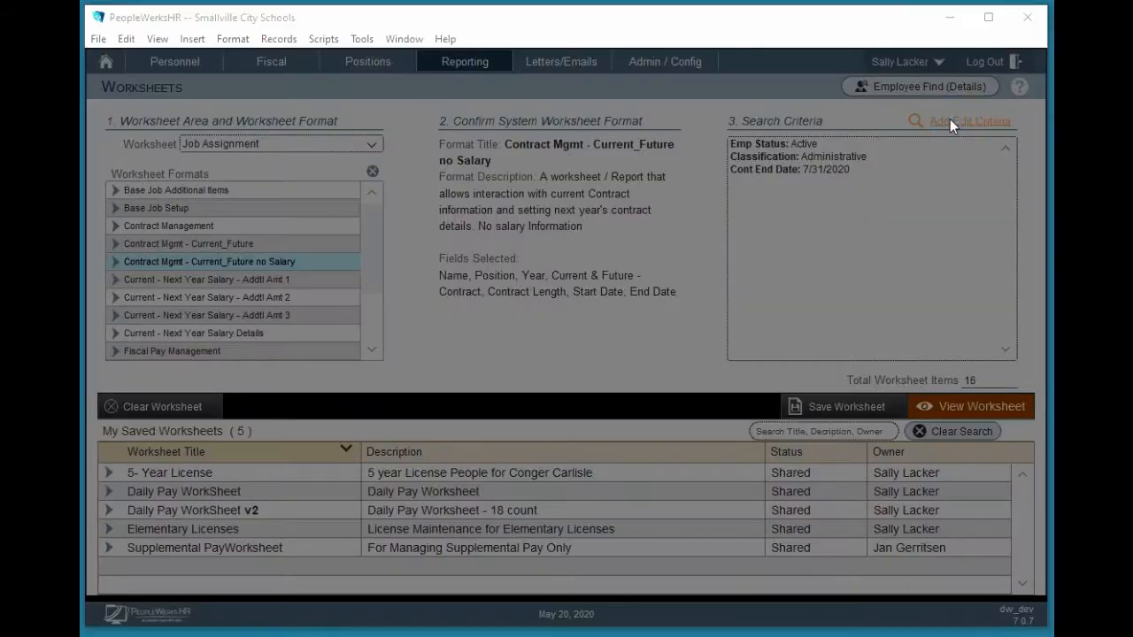
click(432, 97)
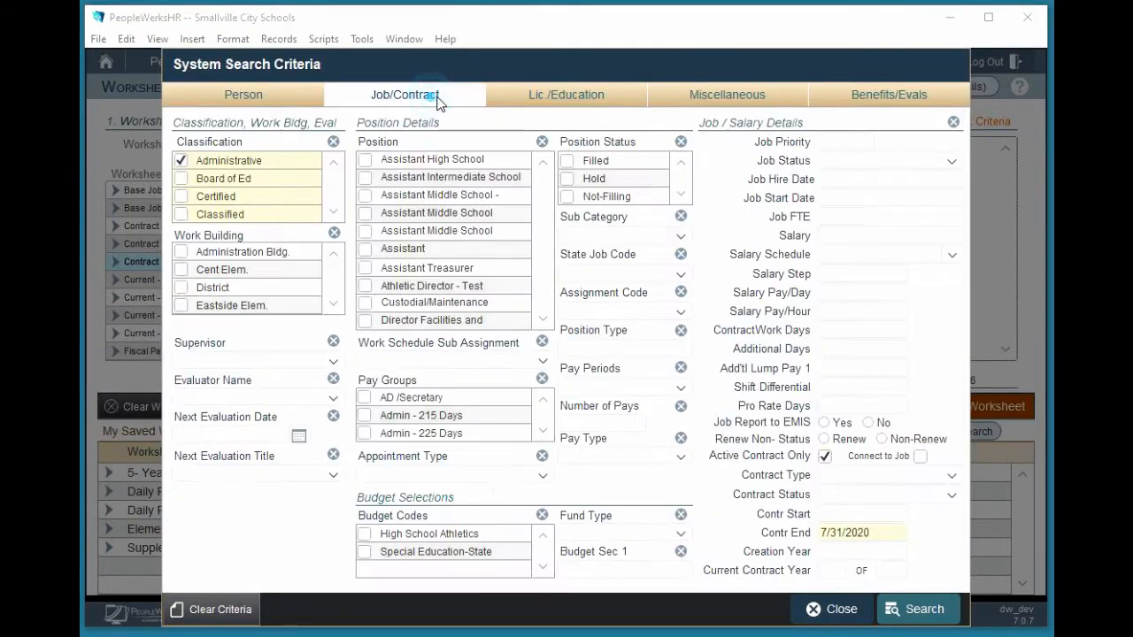
click(948, 475)
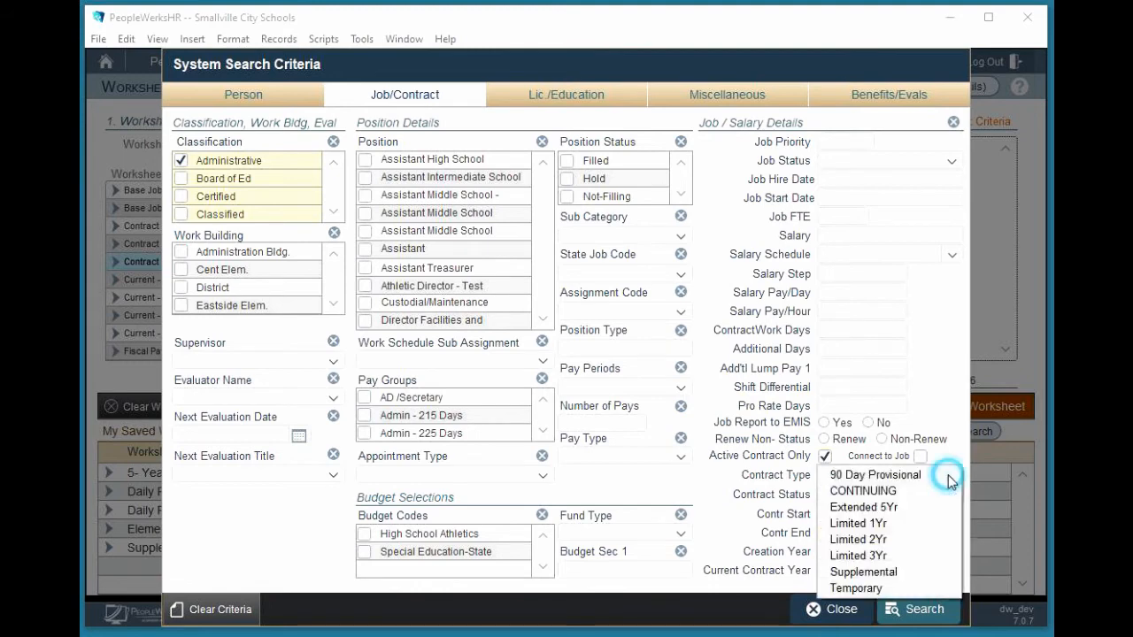
click(873, 523)
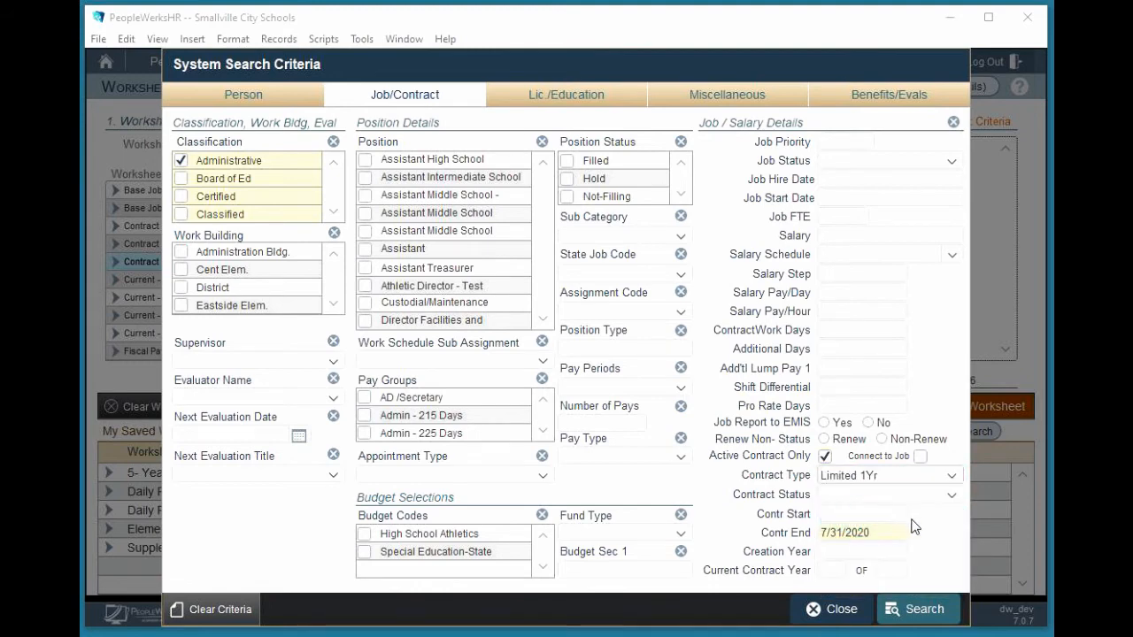
click(924, 611)
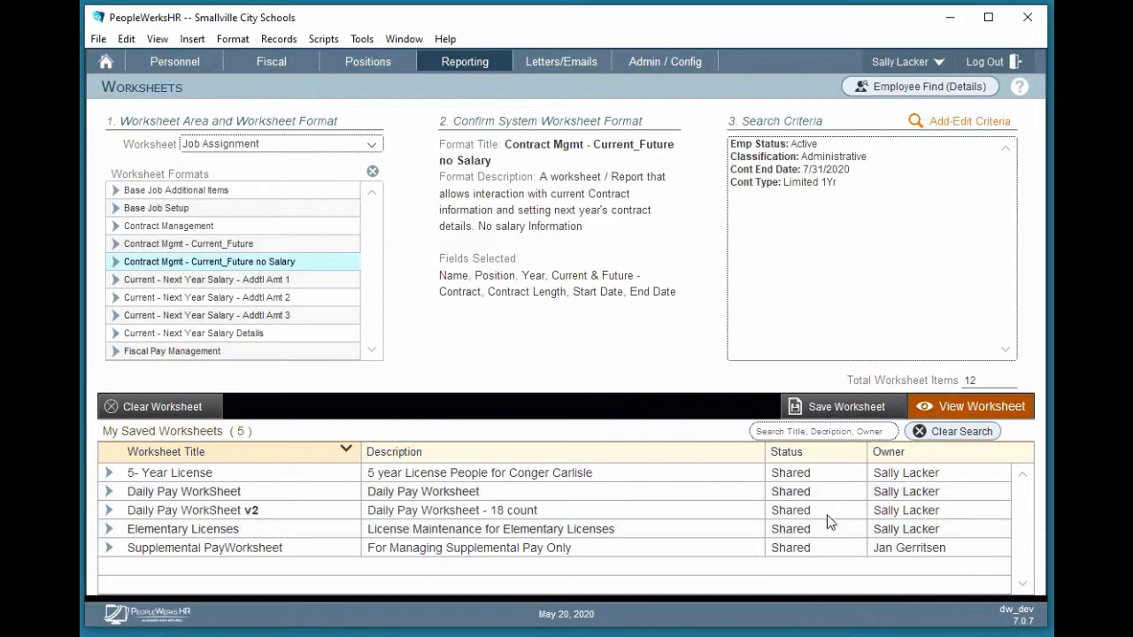
View the filtered worksheet and start bulk creation of next-year contracts with type Limited 1Yr and duration 1
click(989, 409)
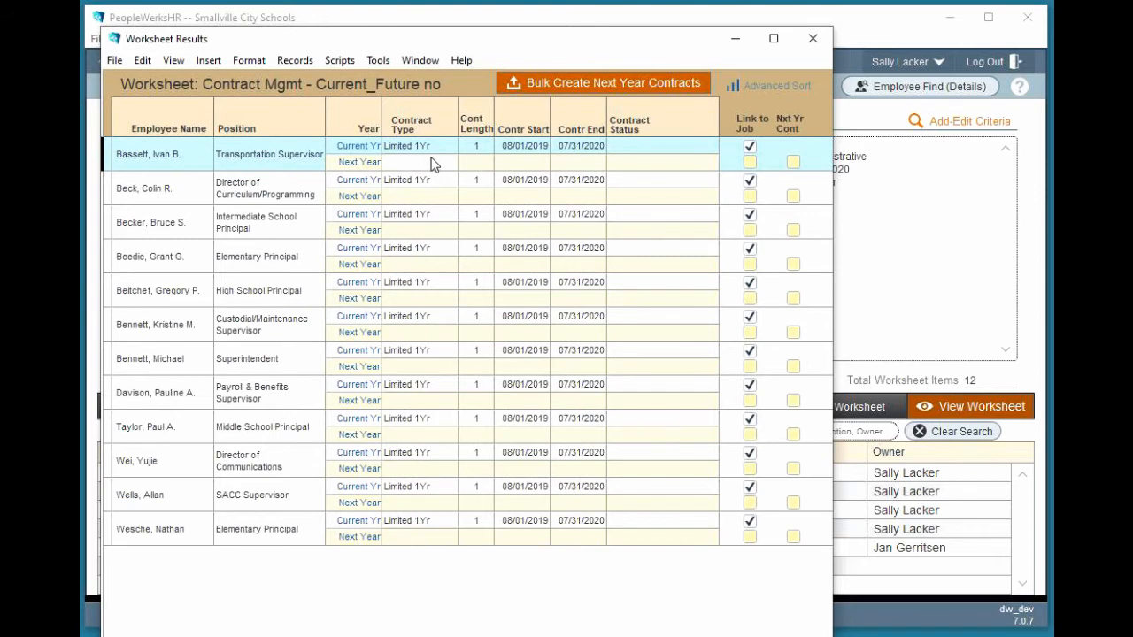
click(576, 88)
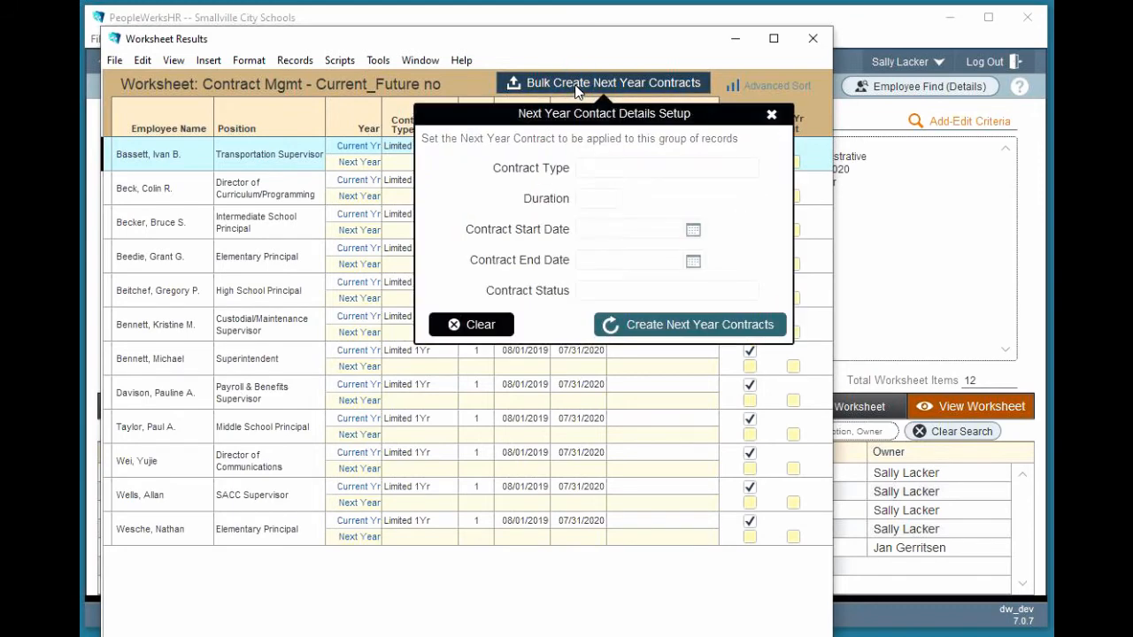
click(607, 169)
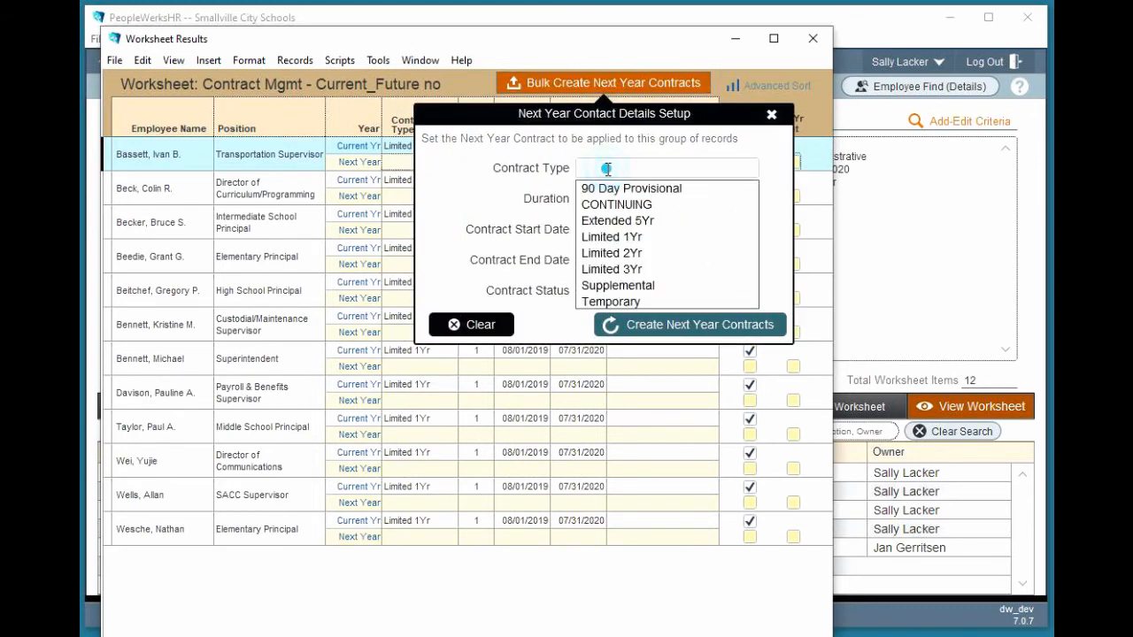
click(607, 239)
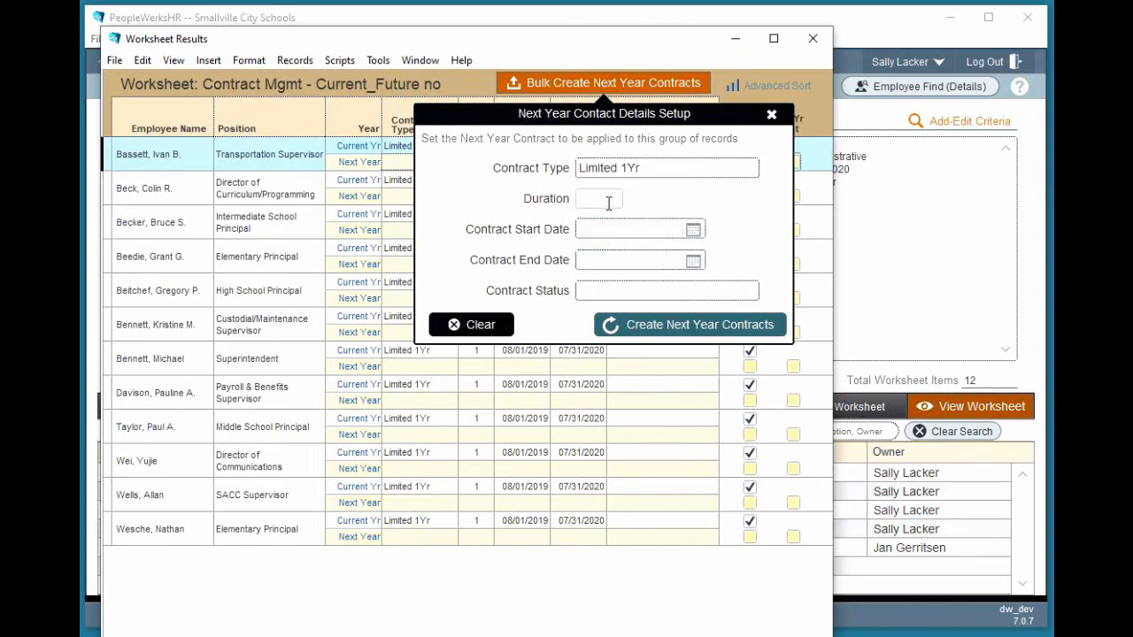
click(608, 202)
text(1)
Set the next-year contract dates to 8/1/2020 through 7/31/2021, leave the status blank, and create the contracts for the group
click(693, 229)
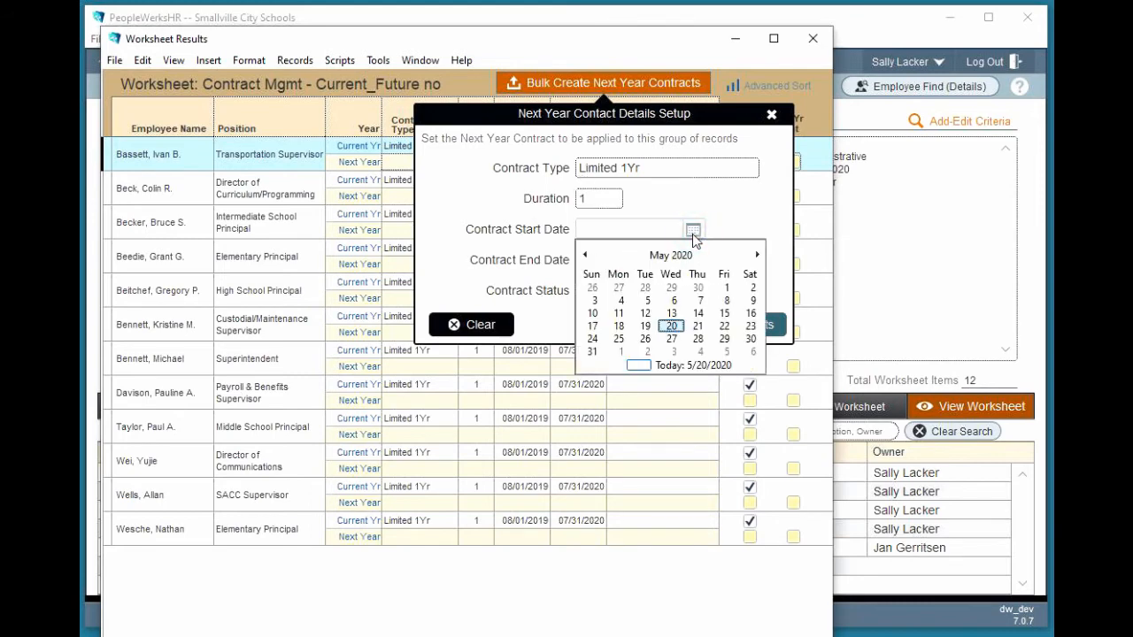
click(583, 232)
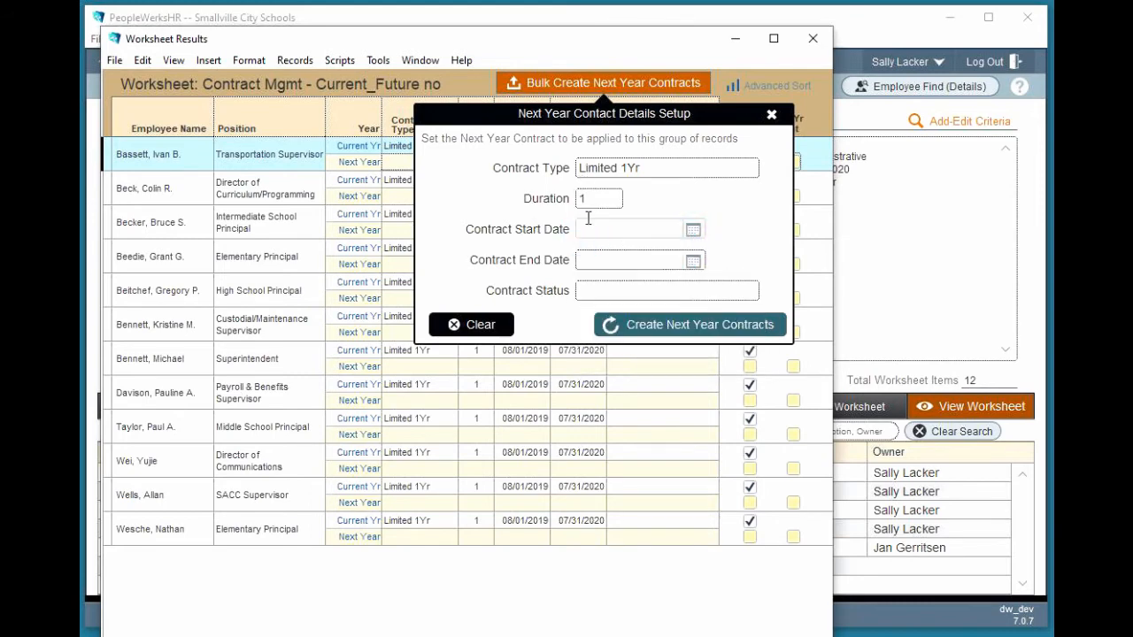
text(8/1/2020)
click(587, 289)
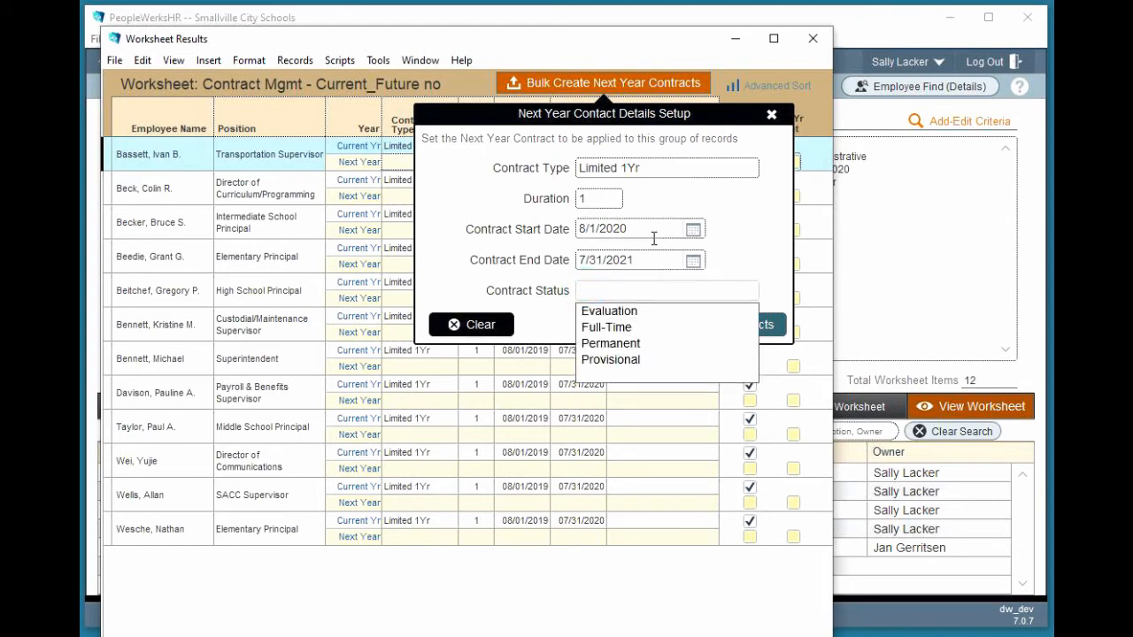
click(730, 238)
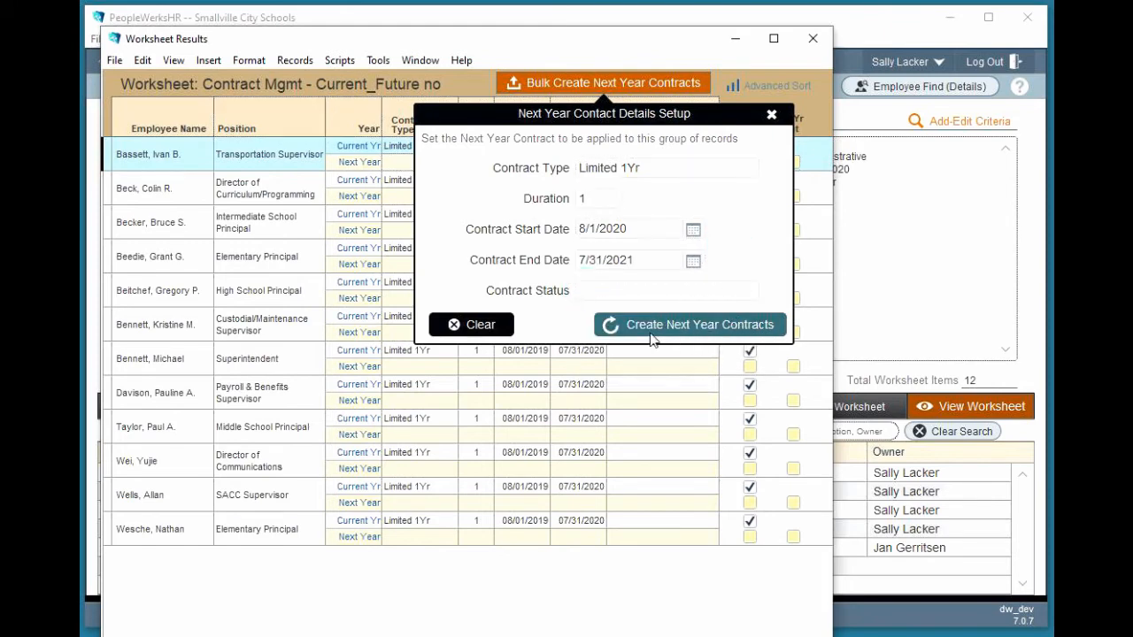
click(699, 329)
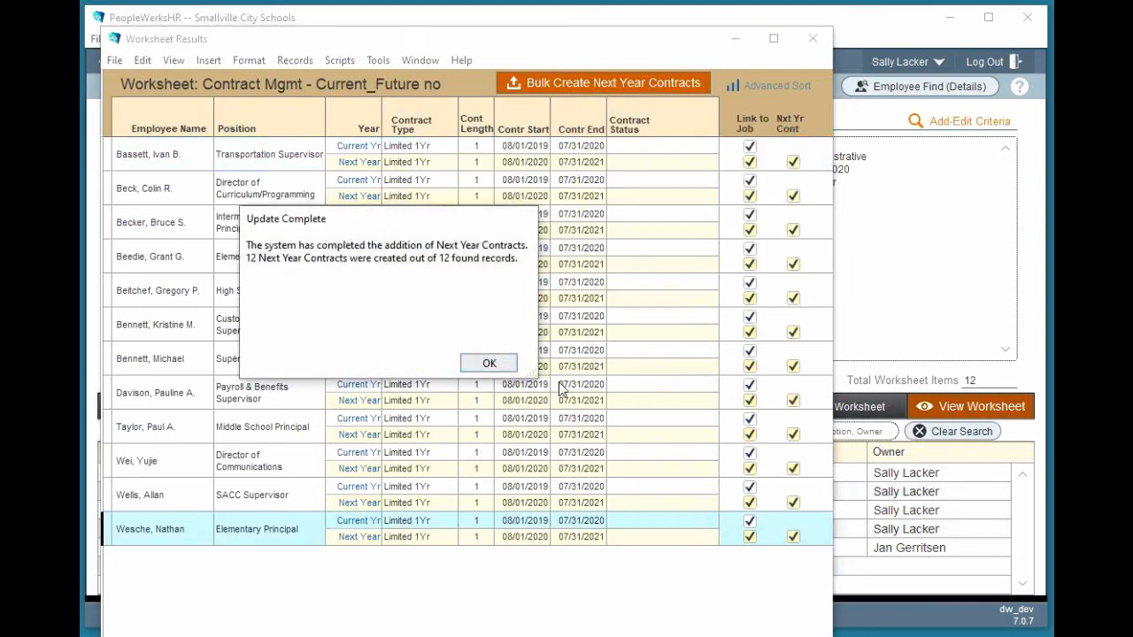
click(489, 361)
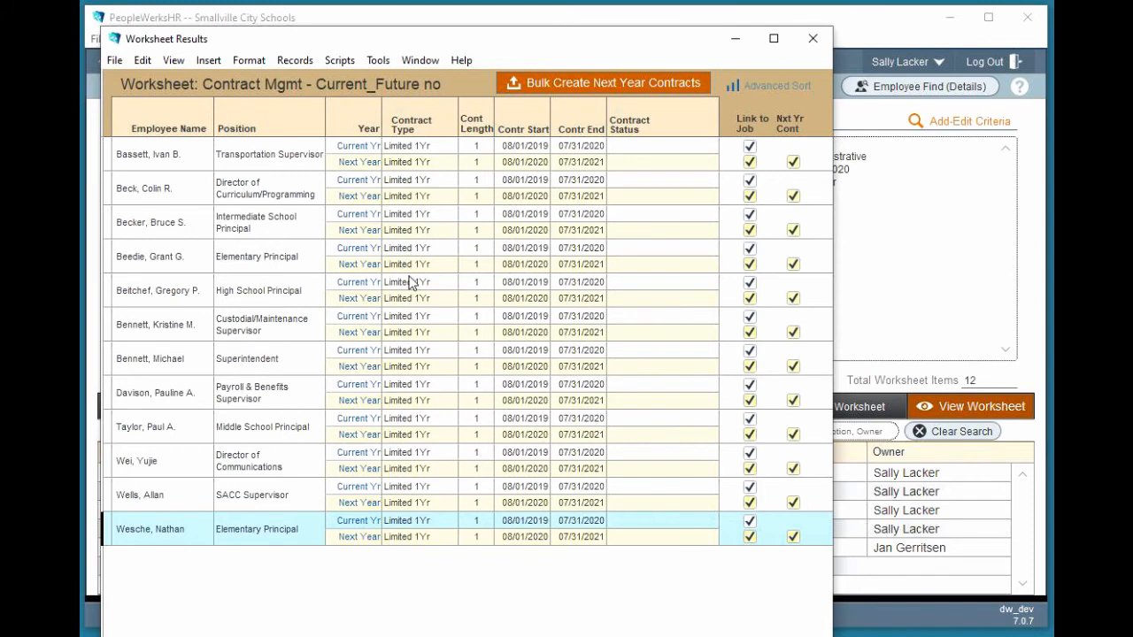
Change the Intermediate School Principal's next-year contract to Limited 2Yr with a contract length of 2
click(443, 231)
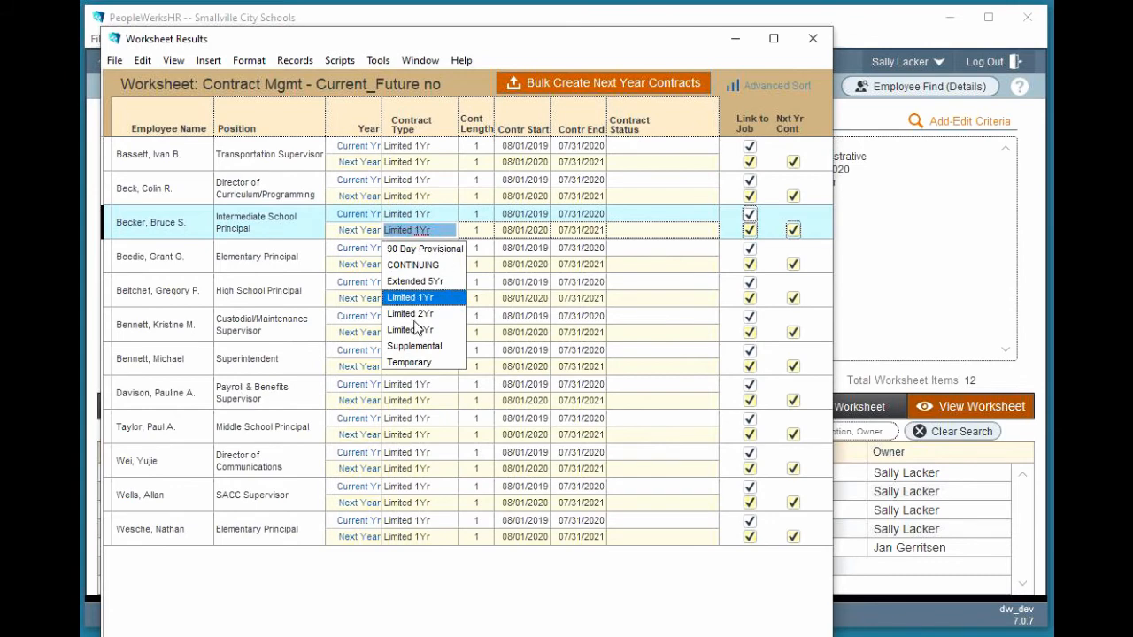
click(411, 314)
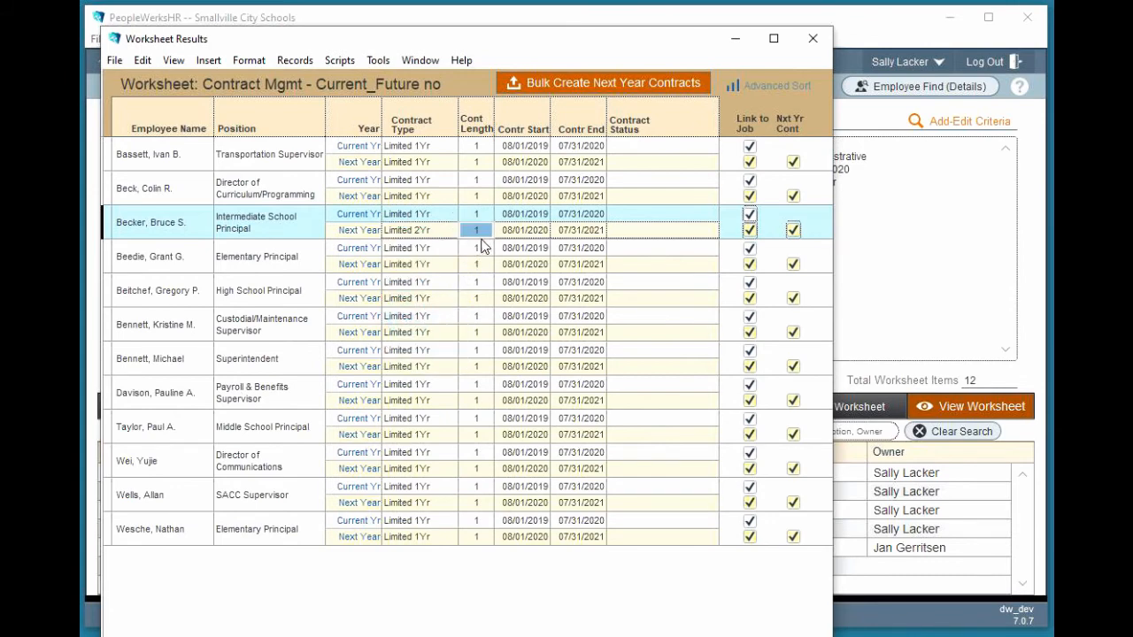
text(2)
click(641, 230)
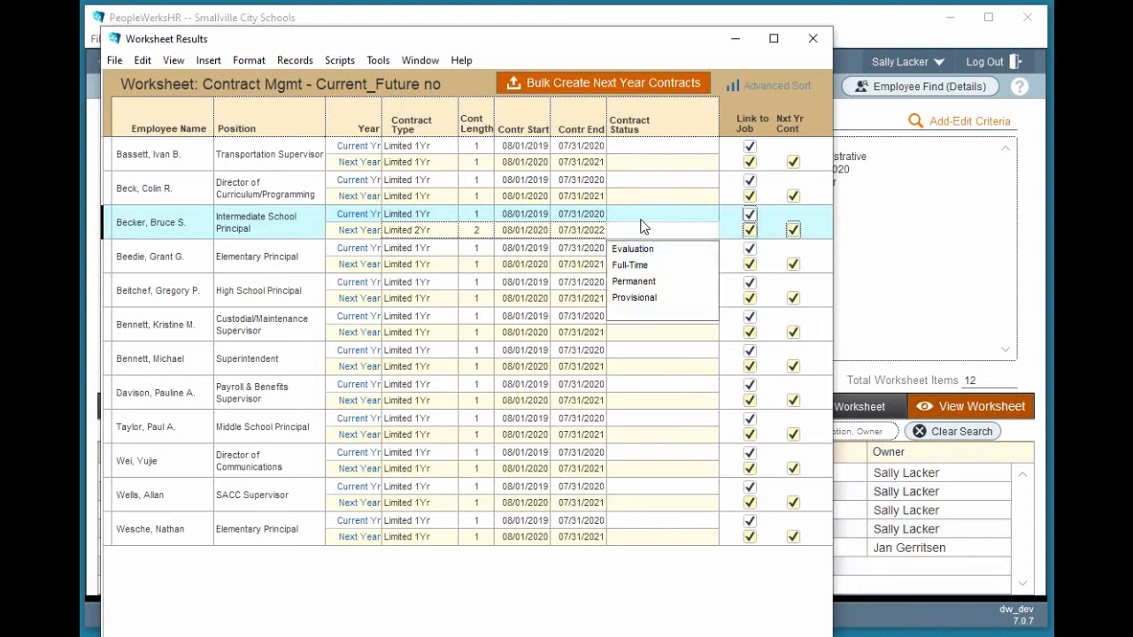
click(476, 232)
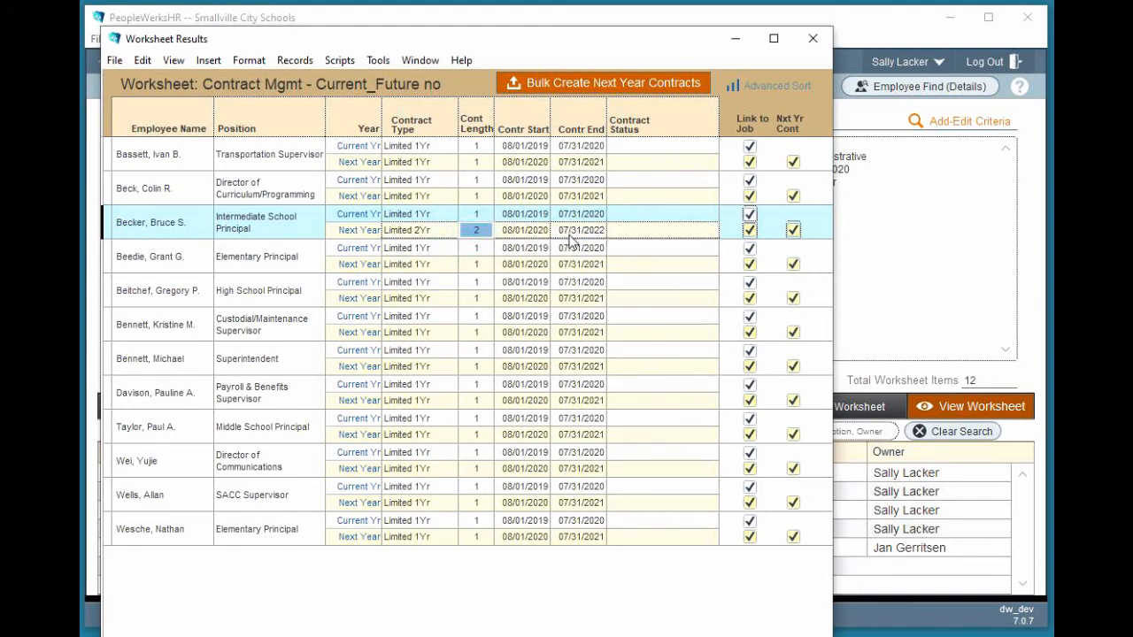